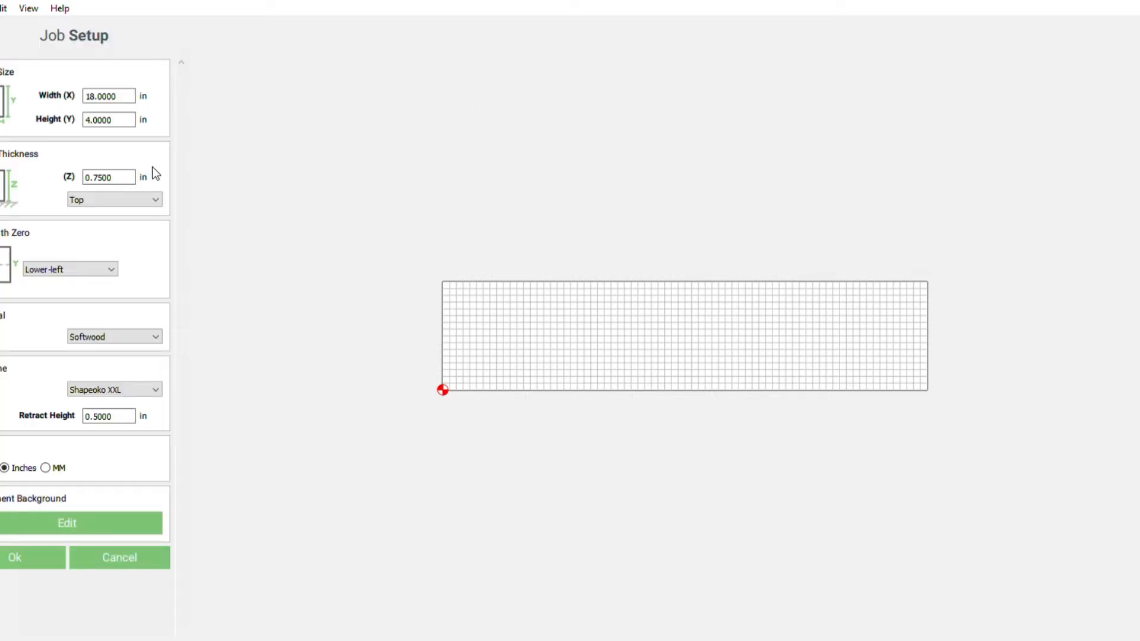
Set the stock size to 24 in wide and 24 in high in the job setup
double_click(132, 97)
type("24")
double_click(122, 120)
type("24")
left_click(16, 558)
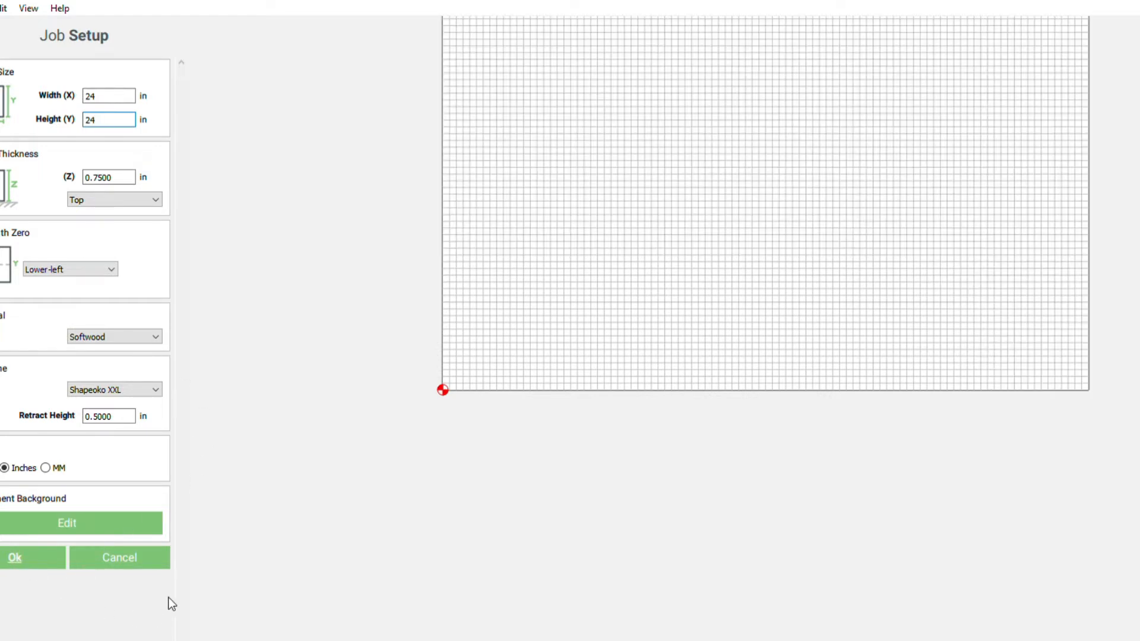
Draw a circle about 4.6 in in diameter in the upper-left area of the stock
middle_click_drag(661, 222, 378, 541)
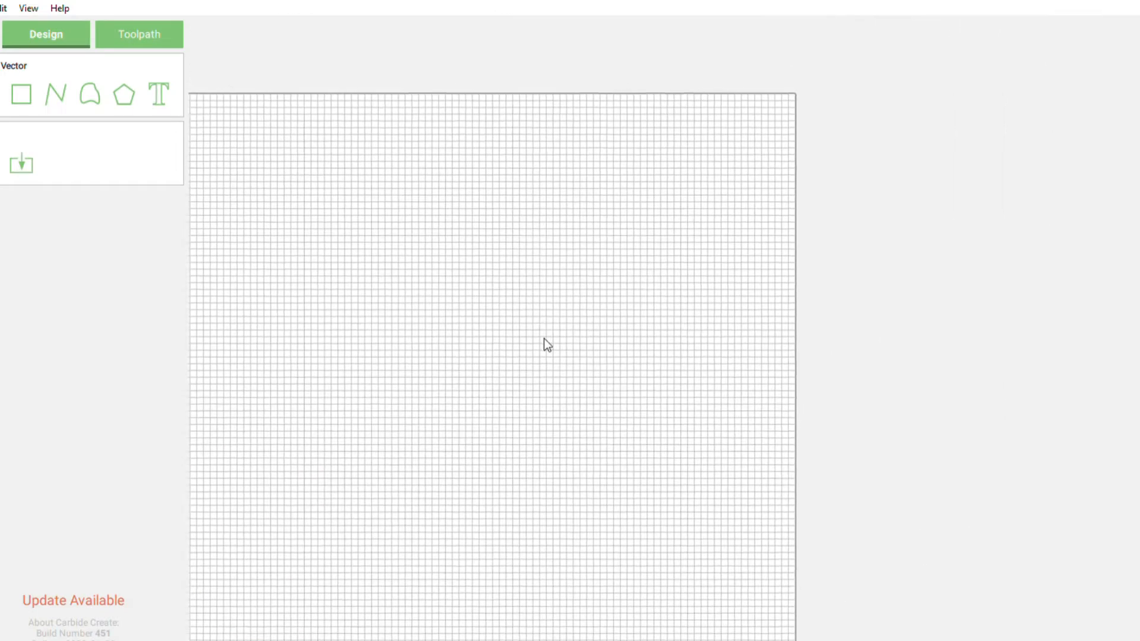
middle_click_drag(544, 338, 607, 300)
scroll(606, 299, "down", 3)
middle_click_drag(595, 349, 581, 299)
scroll(587, 306, "down", 1)
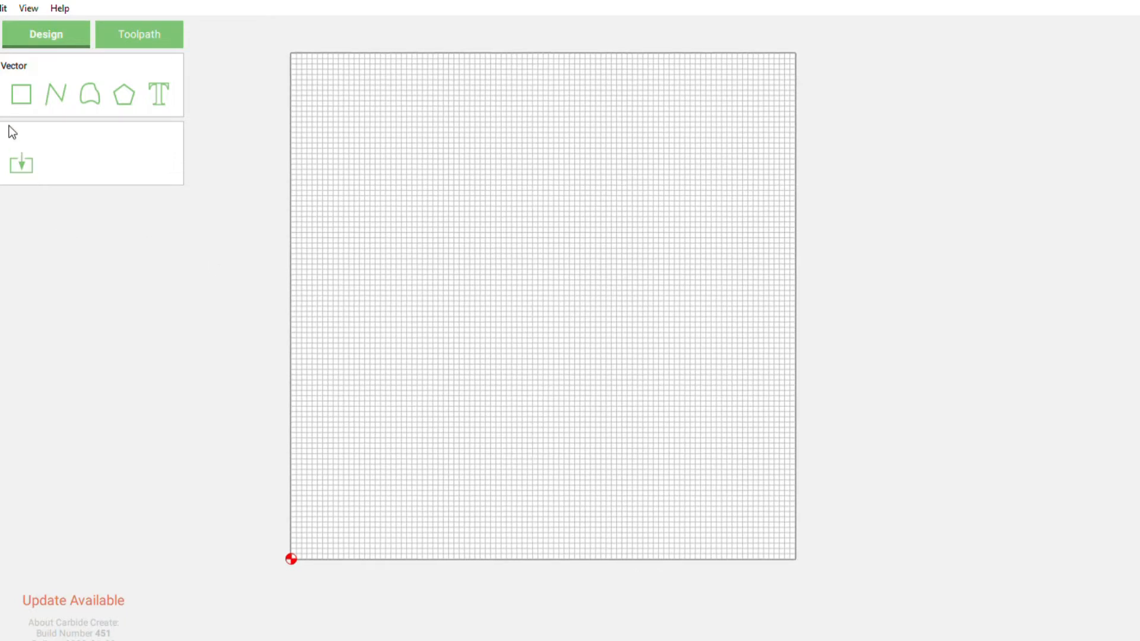
left_click(0, 95)
left_click(375, 179)
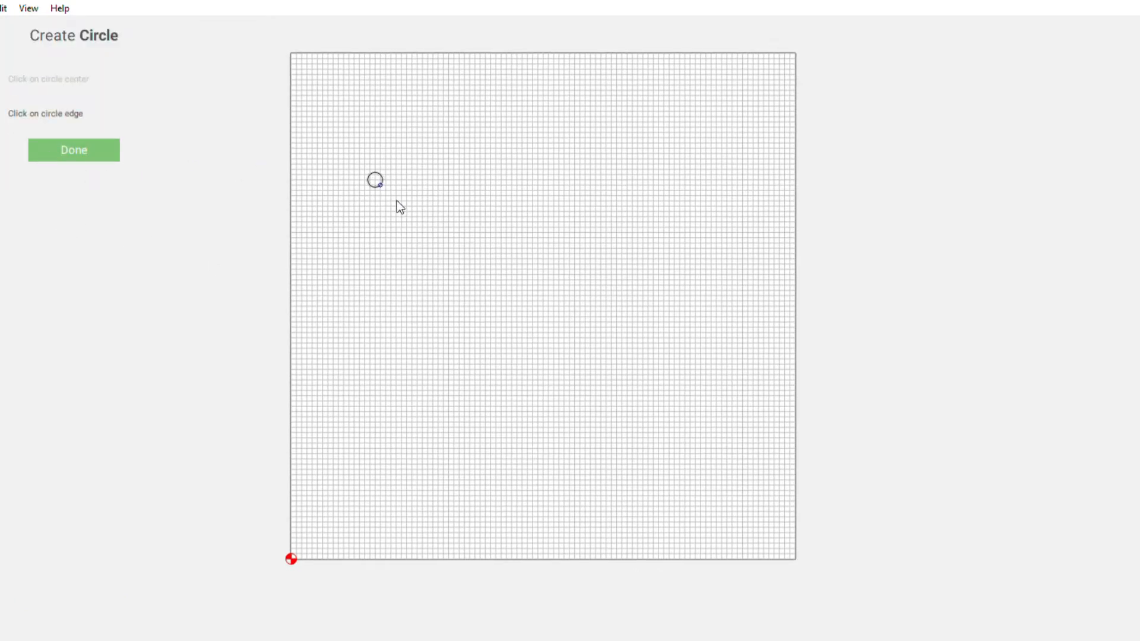
left_click(409, 214)
Set the circle's width and height to 24 in
double_click(146, 88)
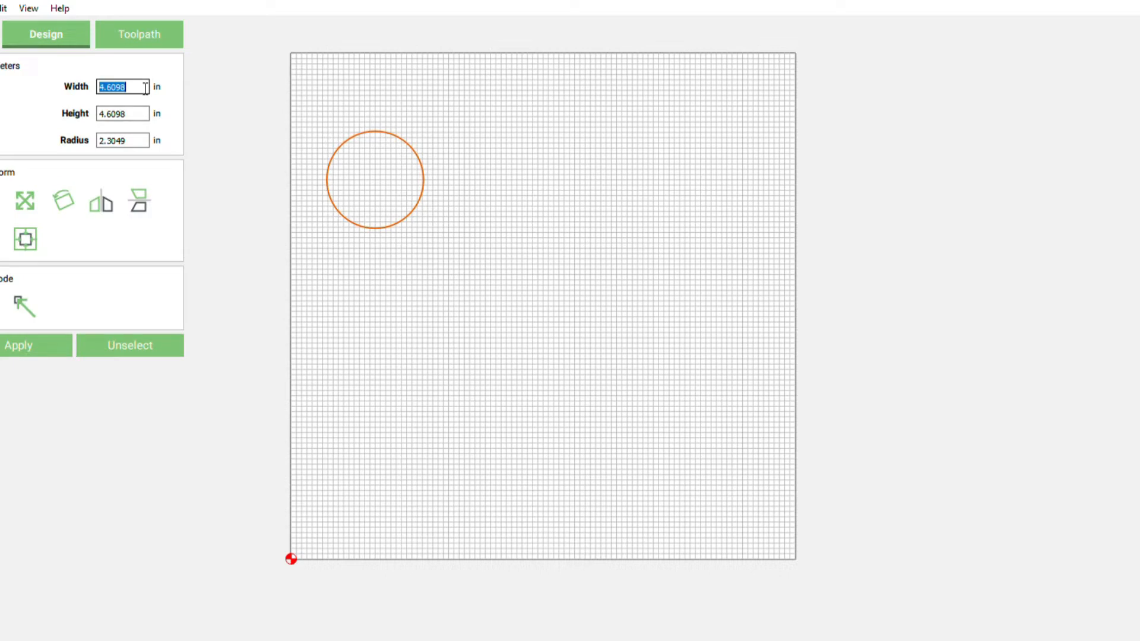
type("24")
double_click(138, 117)
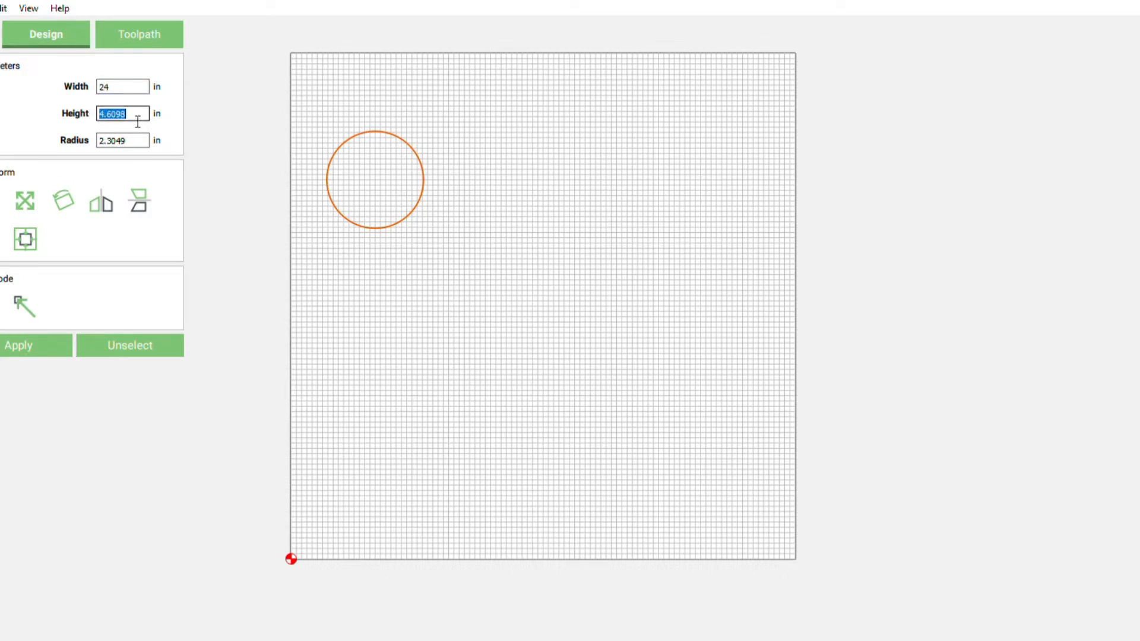
type("24")
left_click(25, 347)
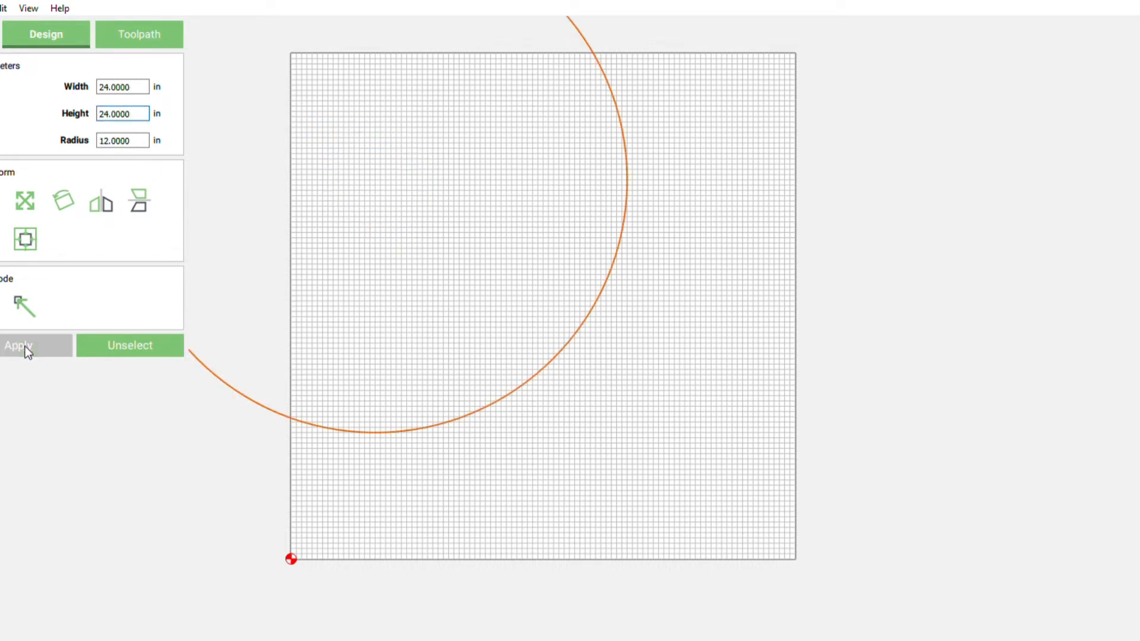
Center the 24 in circle on the stock both horizontally and vertically, and deselect it
left_click(25, 240)
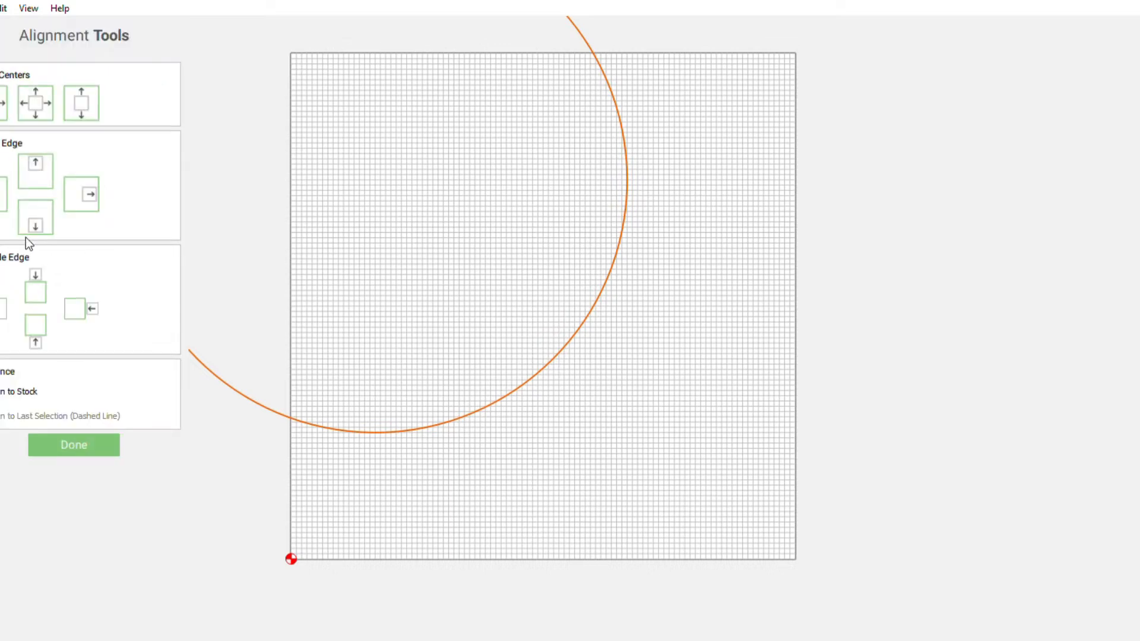
left_click(35, 105)
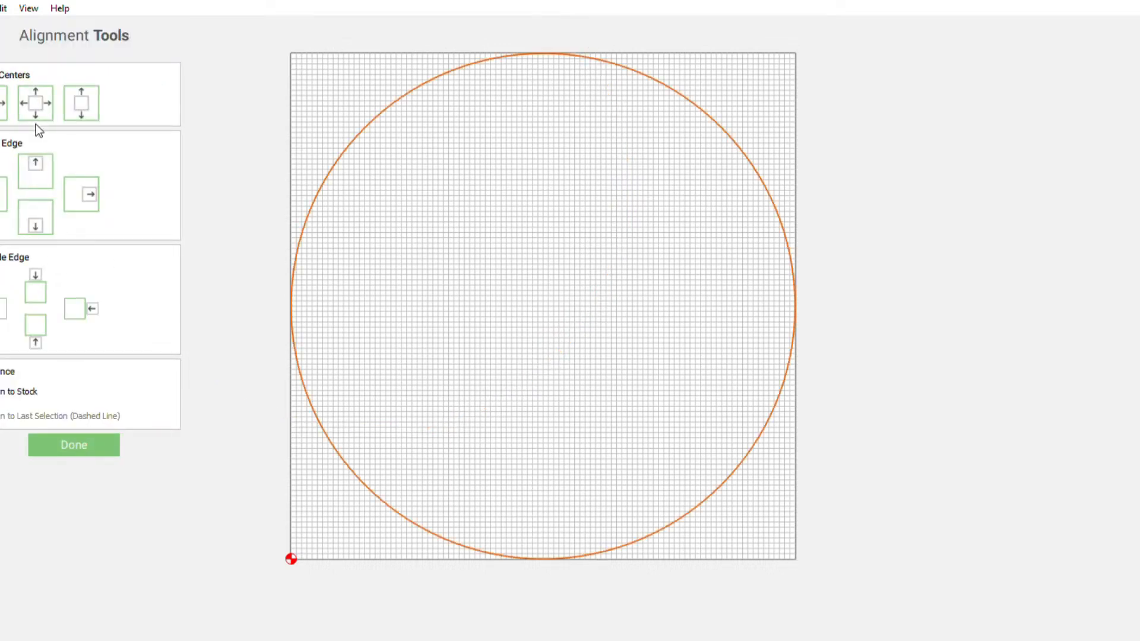
left_click(85, 447)
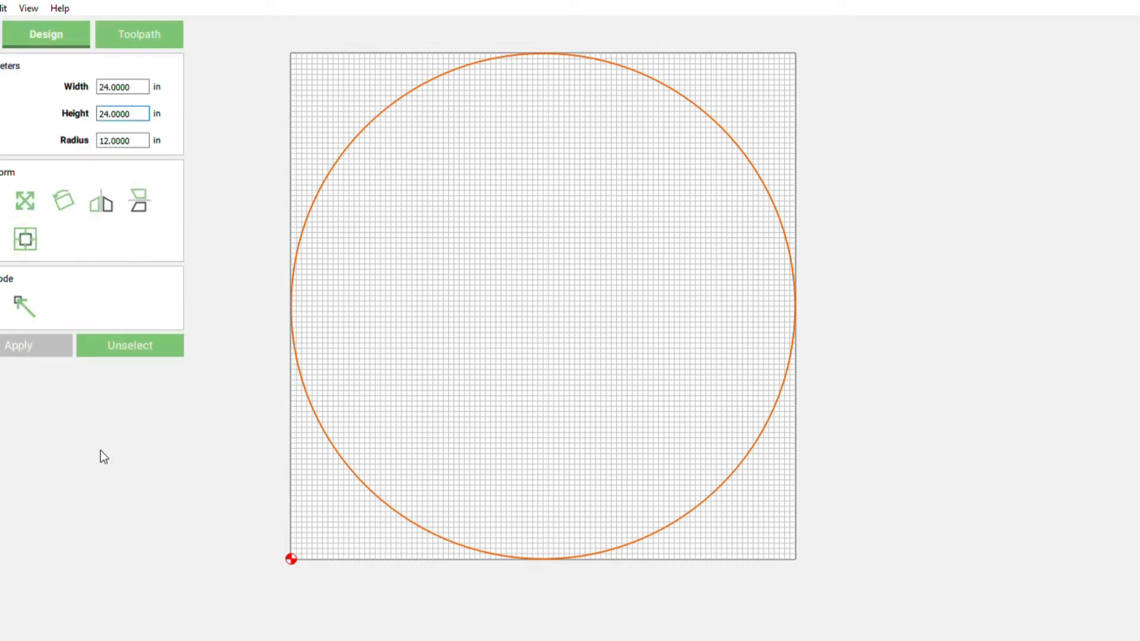
left_click(217, 202)
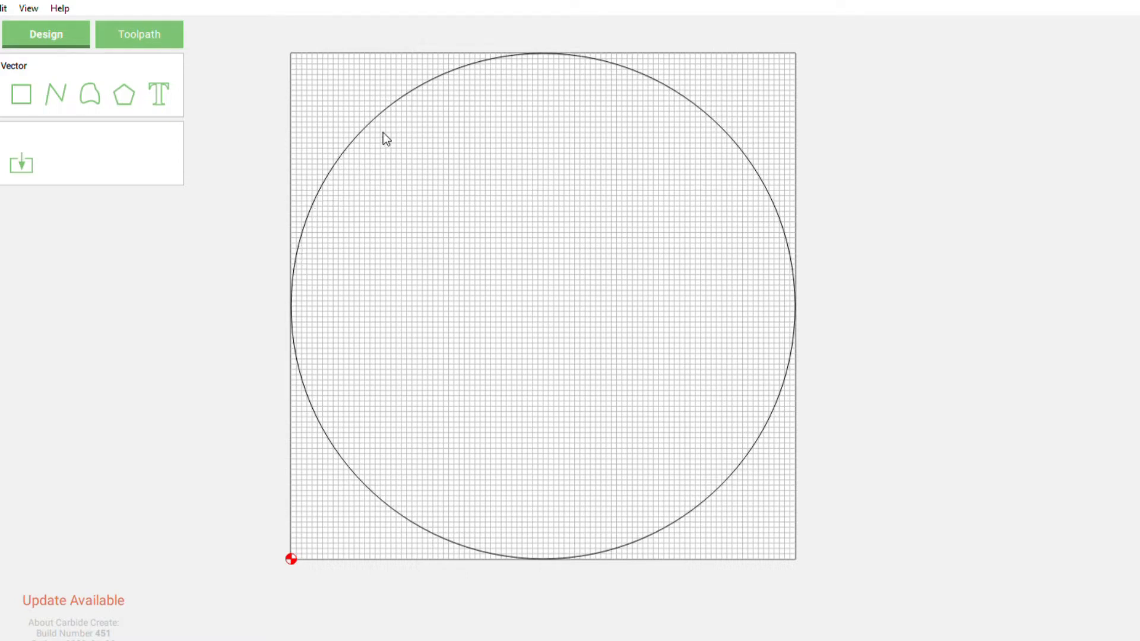
Draw a second circle about 6 in in diameter overlapping the large circle's upper-left edge
left_click(89, 94)
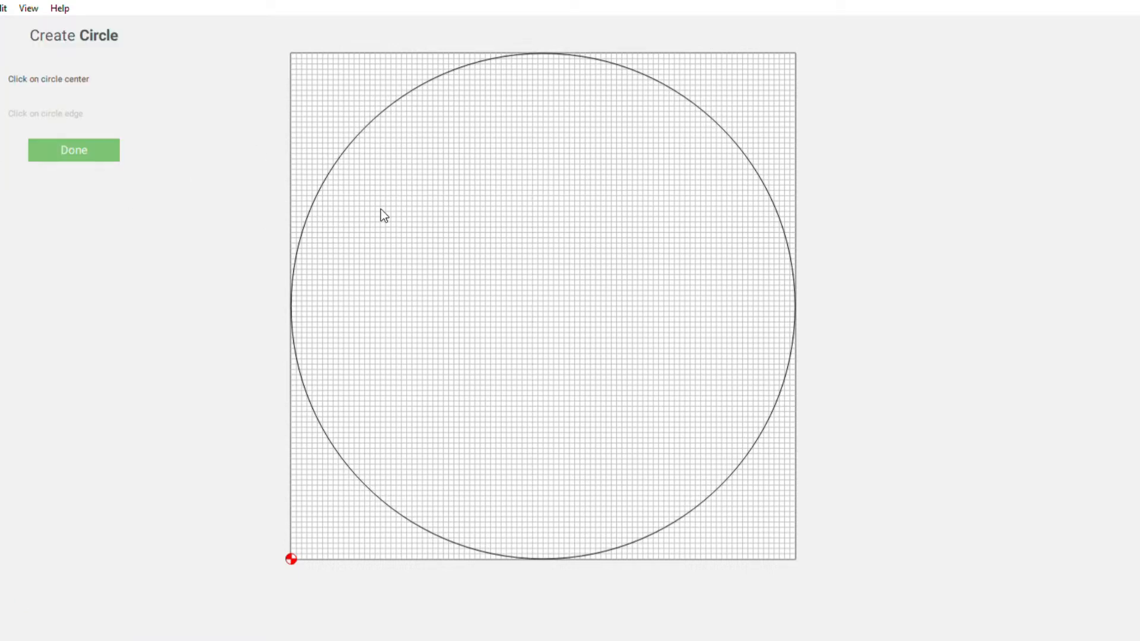
left_click(375, 200)
left_click(422, 242)
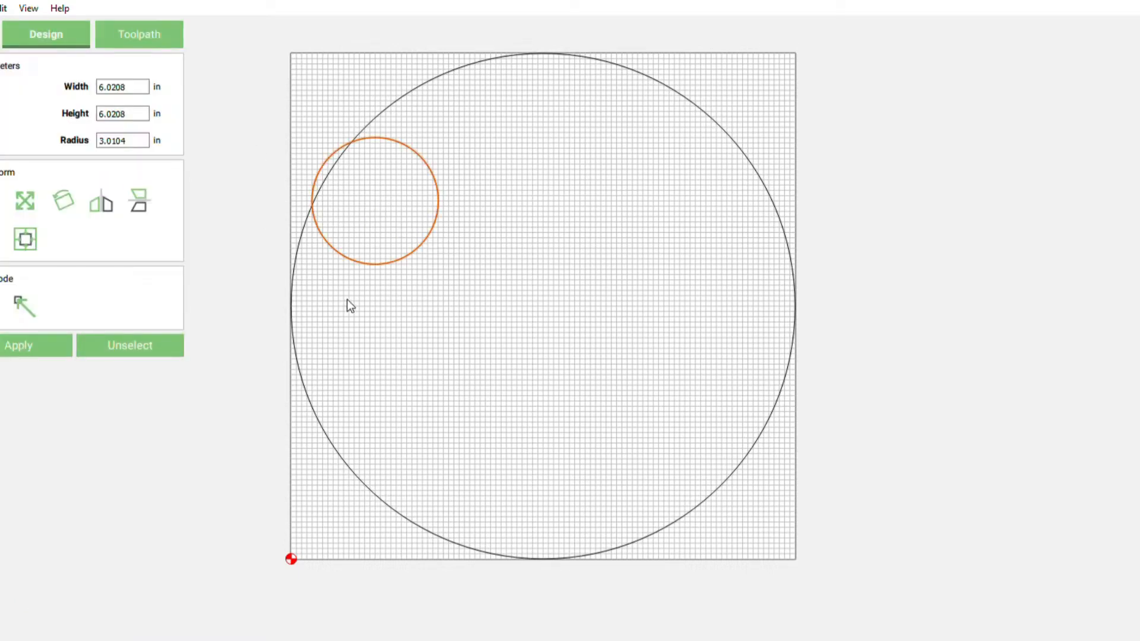
Set the second circle's width and height to 22.5 in
left_click(146, 87)
type("22.5")
left_click(144, 119)
type("22.5")
left_click(23, 349)
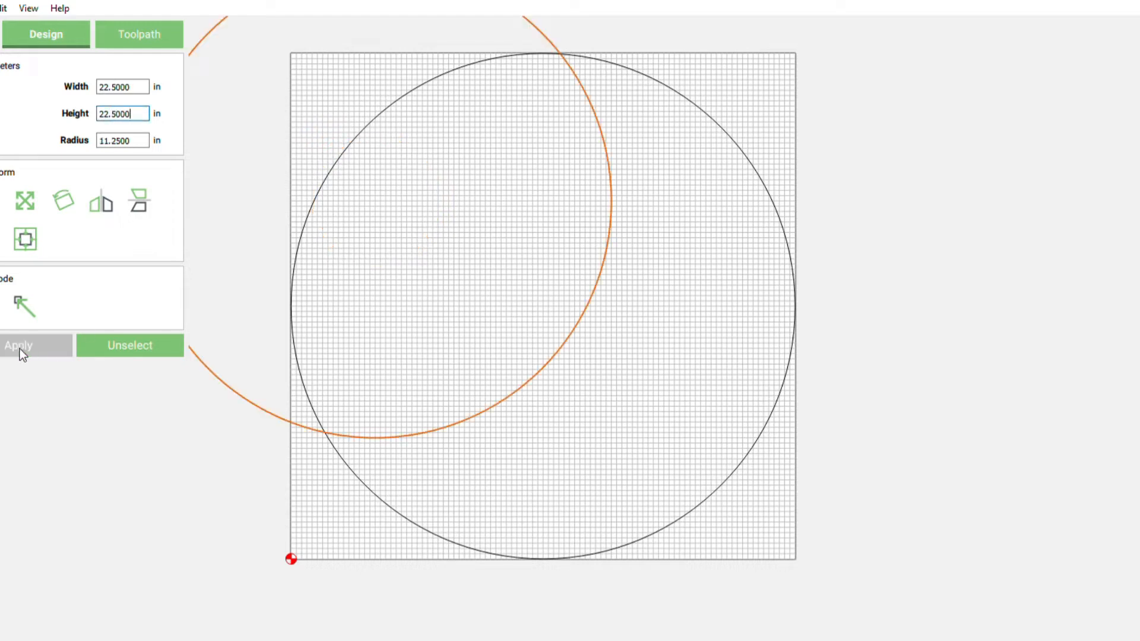
Center the 22.5 in circle on the stock in both directions to form a concentric inner ring
left_click(30, 241)
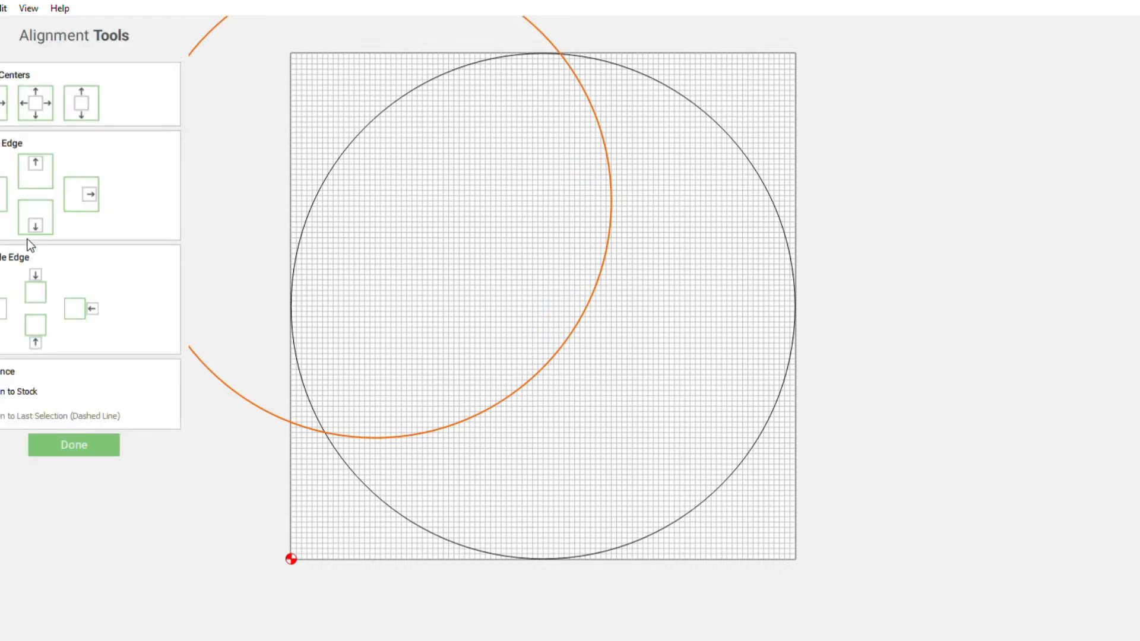
left_click(36, 104)
left_click(525, 276)
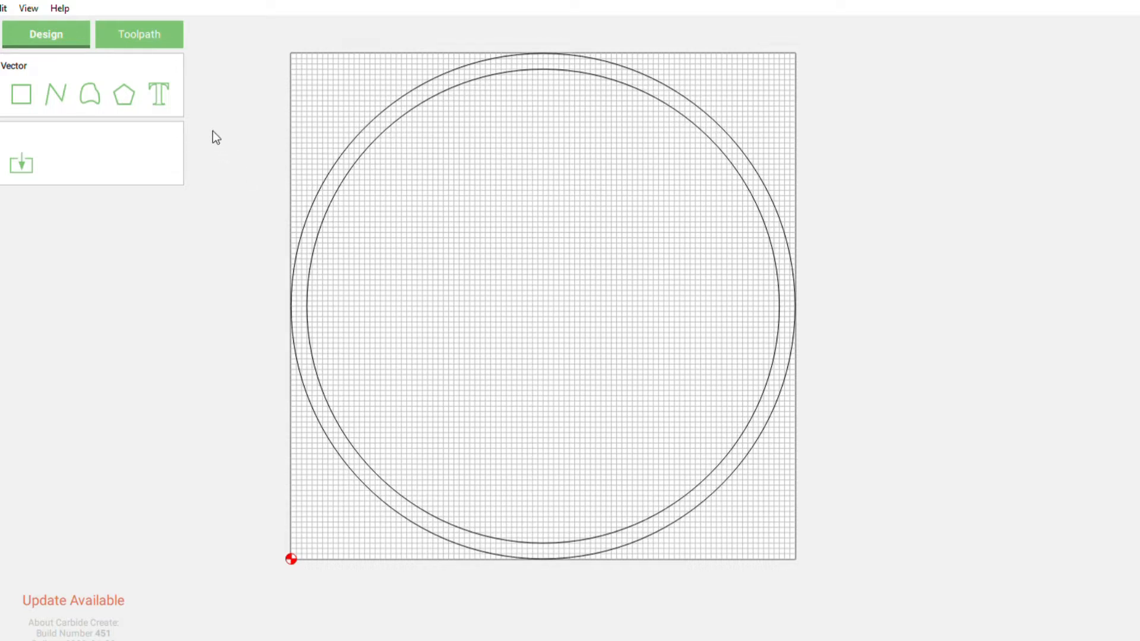
Add a text object, place it near the middle of the inner circle and set its font style to Bold
left_click(160, 93)
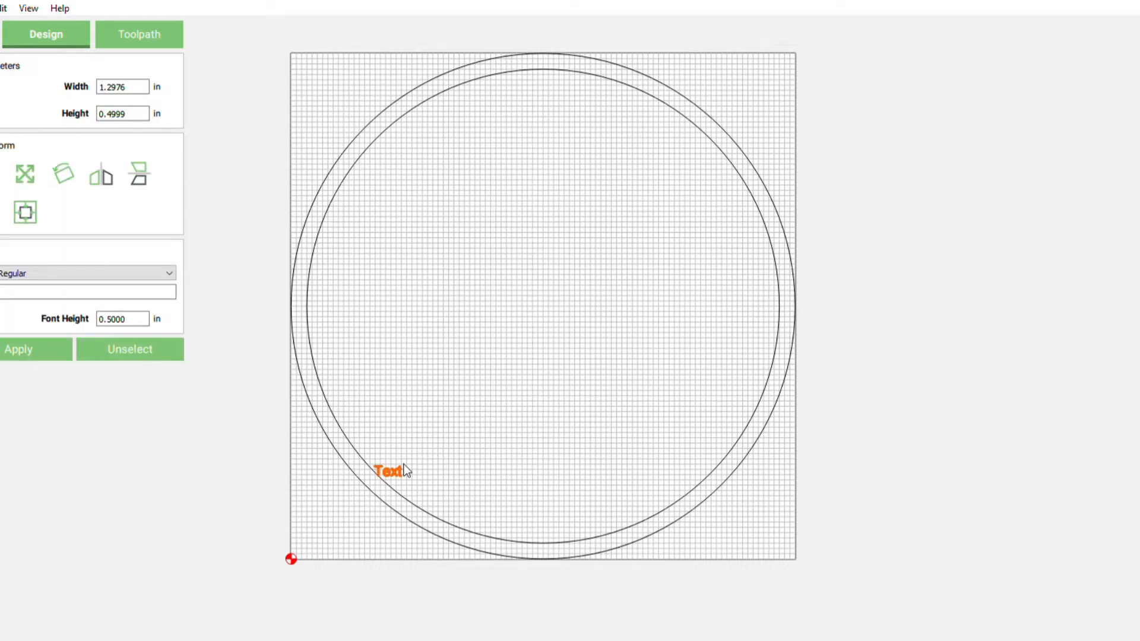
left_click_drag(397, 471, 498, 304)
left_click(525, 374)
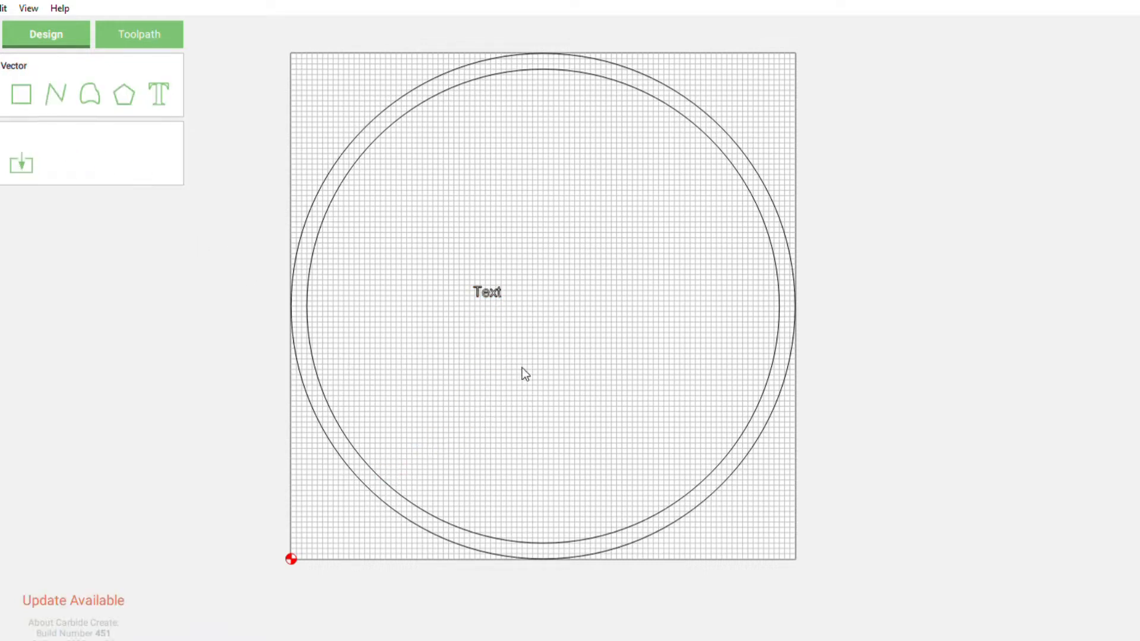
left_click(476, 296)
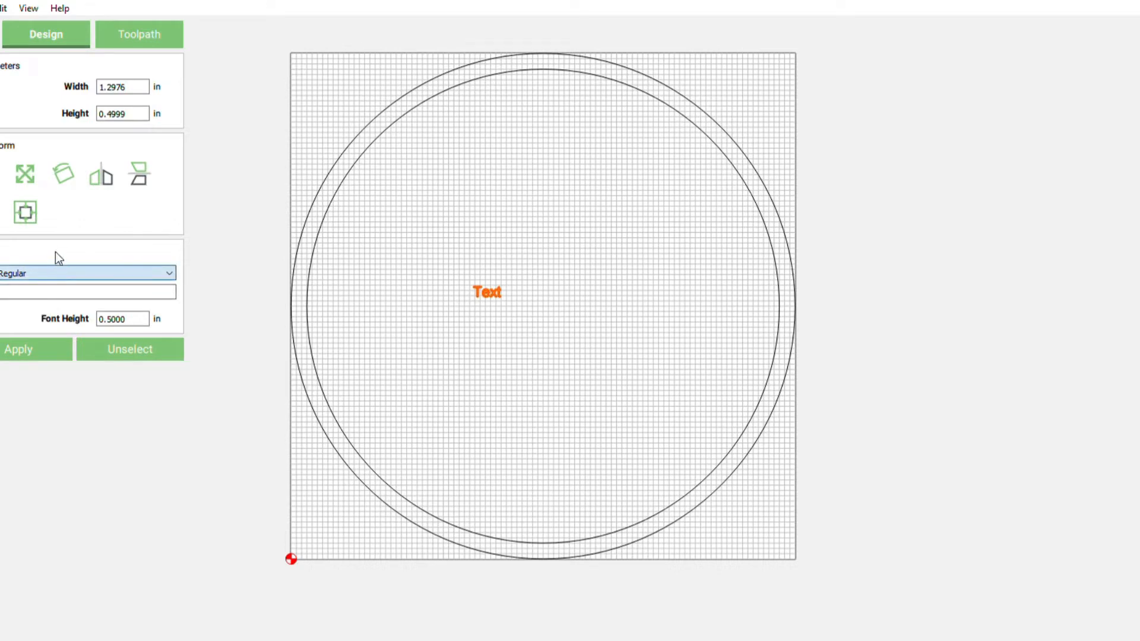
left_click(55, 237)
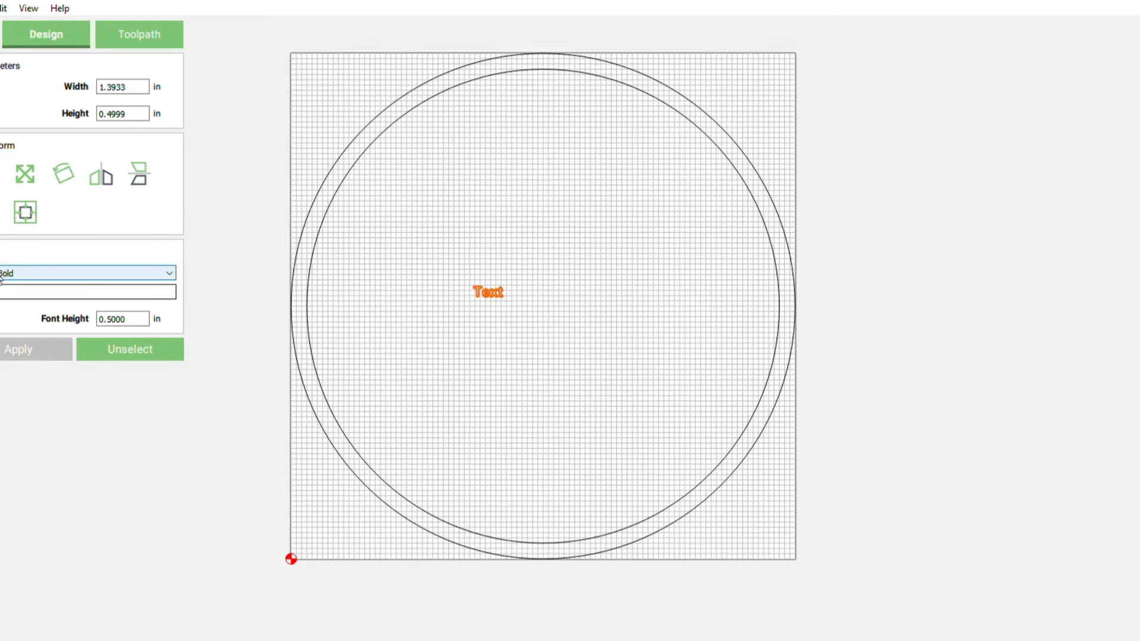
Replace the placeholder text with the sign's name in capital letters and set the font height to 4 in
left_click(36, 285)
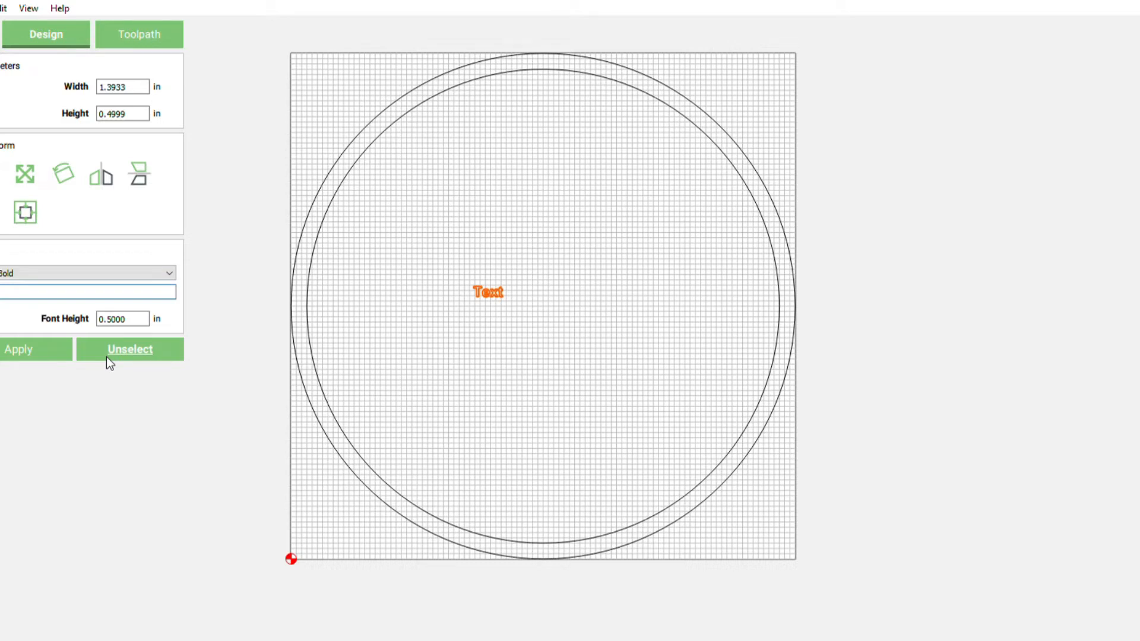
type("EY")
double_click(132, 324)
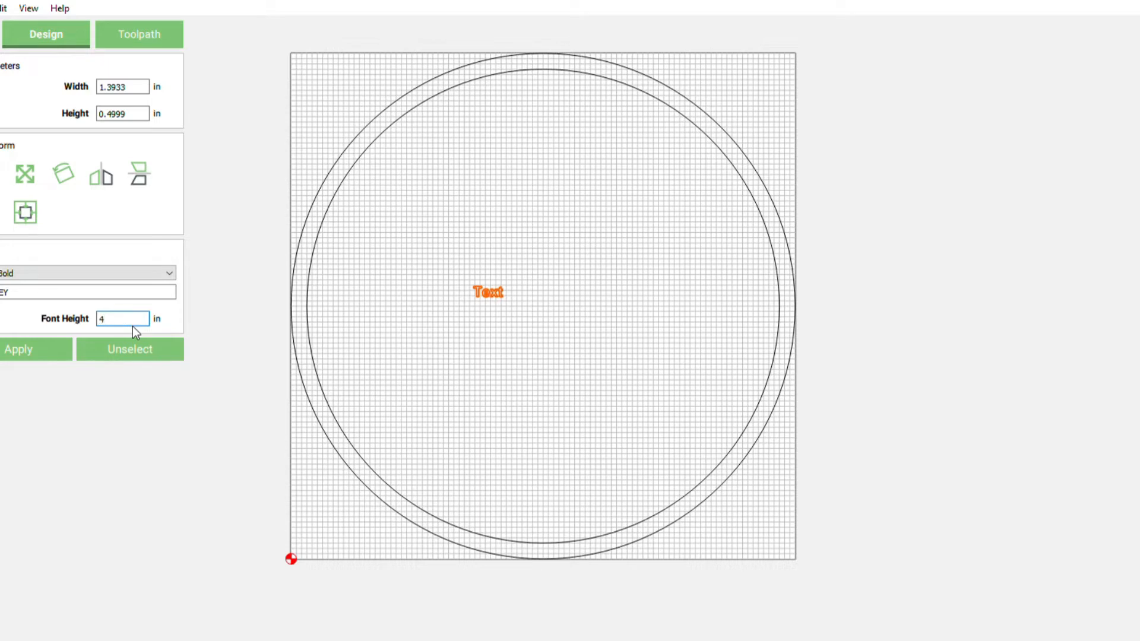
left_click(32, 354)
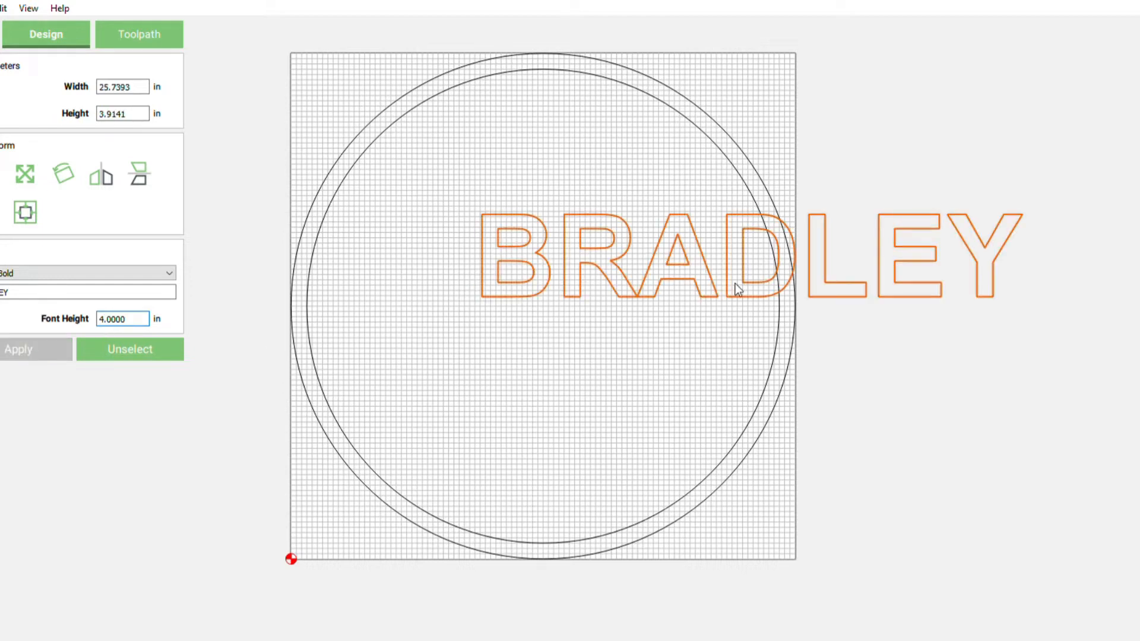
Move the name across the middle of the circles and set its font height to 3.5 in
left_click_drag(714, 289, 528, 339)
left_click(132, 320)
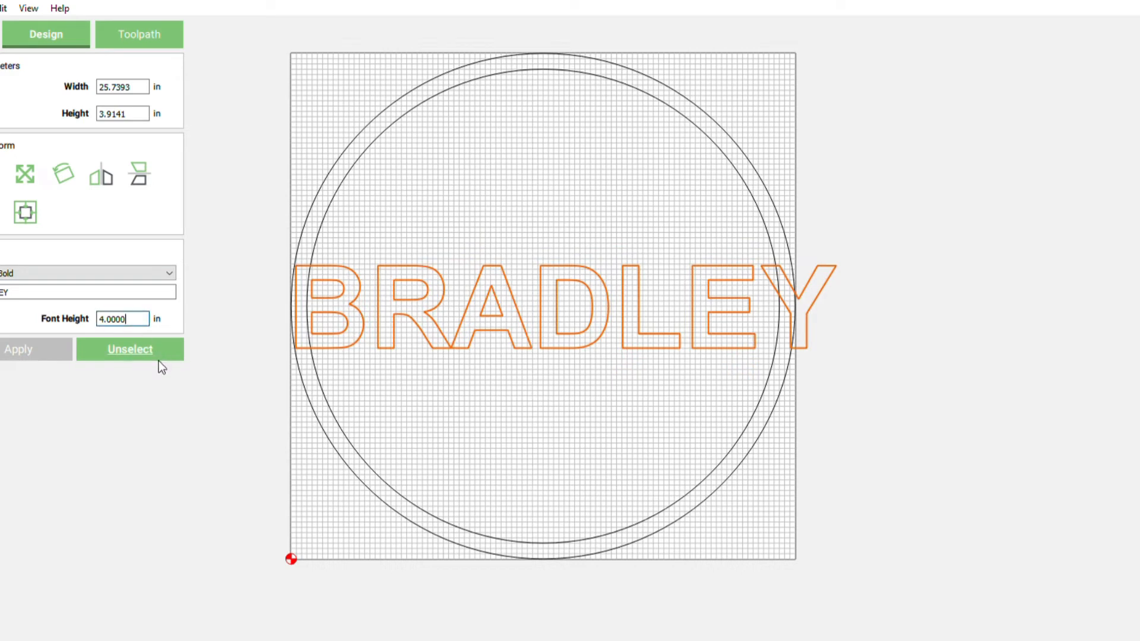
key("BackSpace")
key("BackSpace")
key("BackSpace")
key("BackSpace")
key("BackSpace")
key("BackSpace")
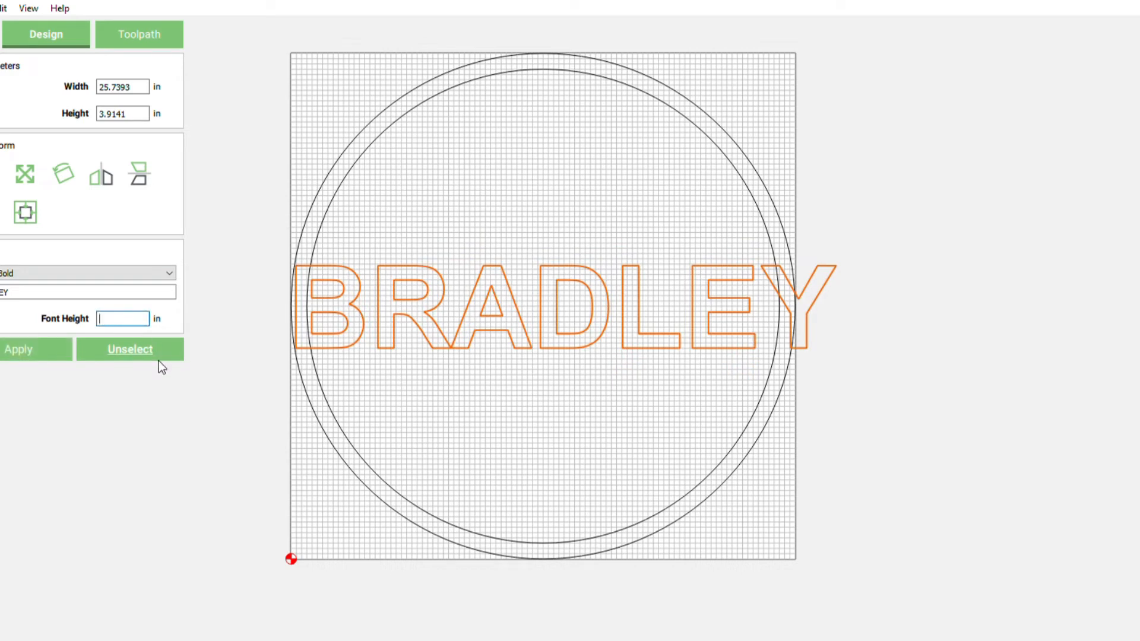
type("3.5")
left_click(42, 356)
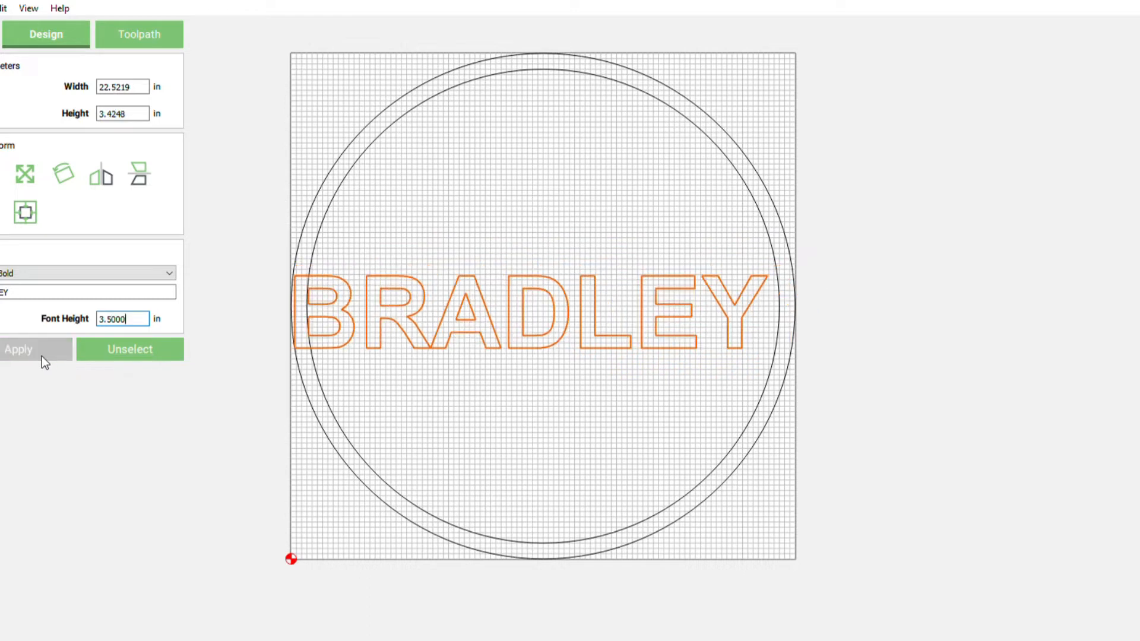
Set the name's font height to 3.25 in and reposition it so it sits centrally within the inner circle
left_click_drag(494, 328, 512, 328)
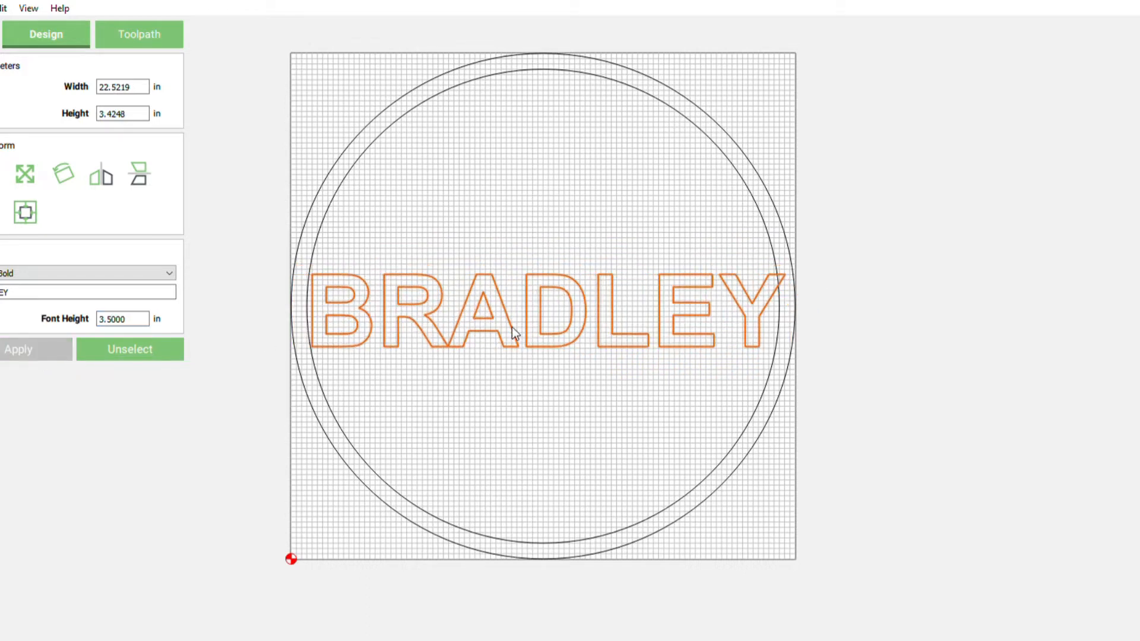
left_click(149, 324)
key("BackSpace")
key("BackSpace")
key("BackSpace")
key("BackSpace")
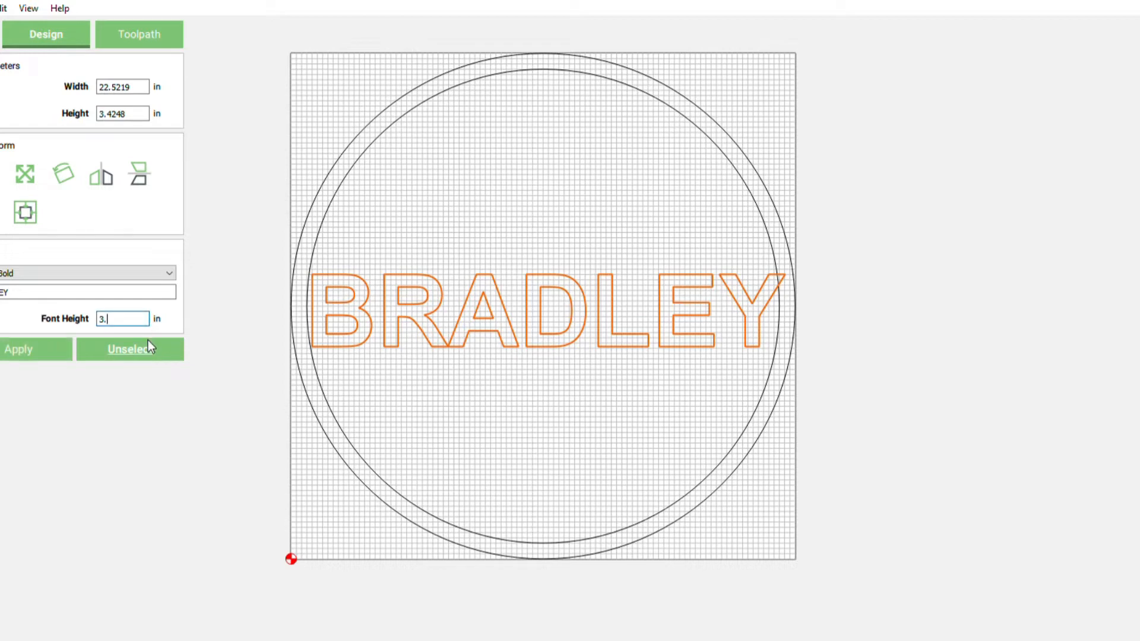
type("25")
left_click(36, 351)
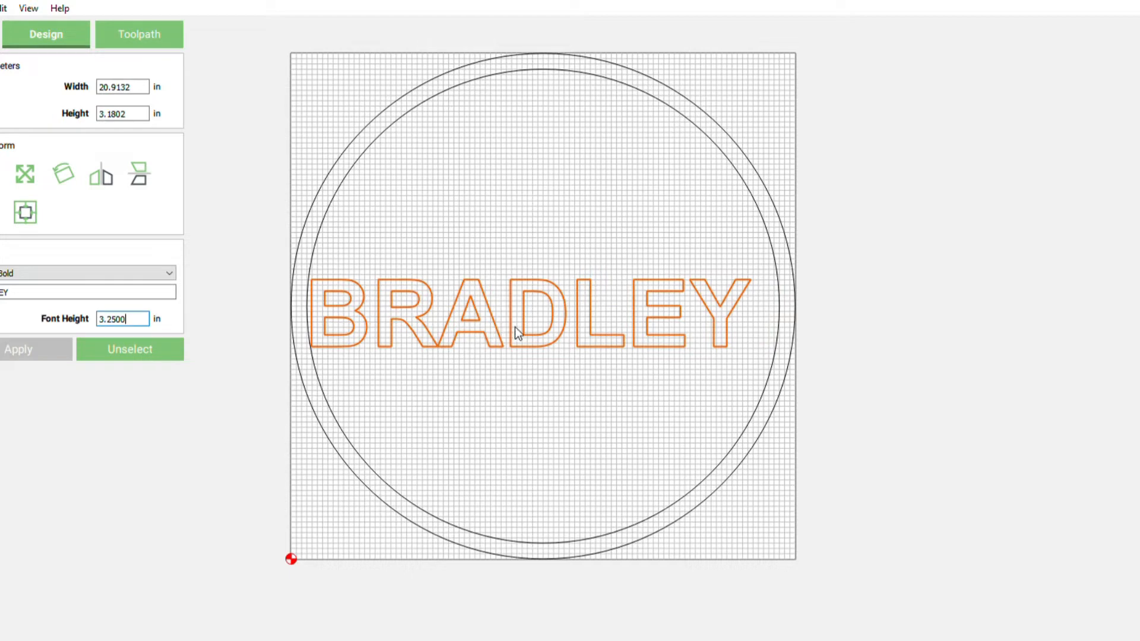
left_click_drag(515, 327, 531, 322)
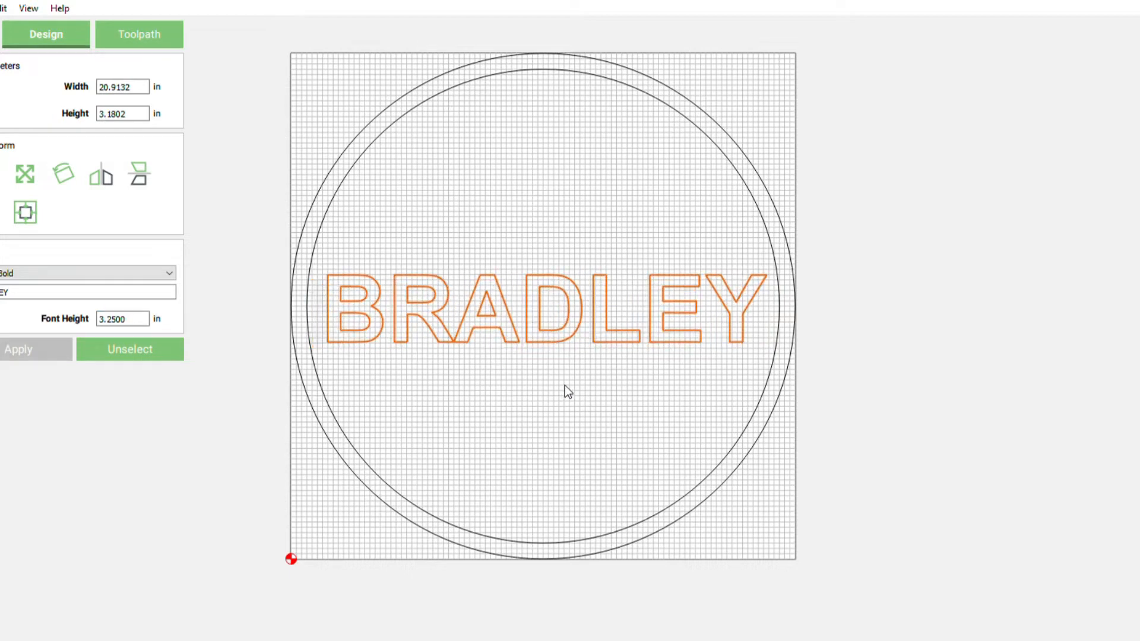